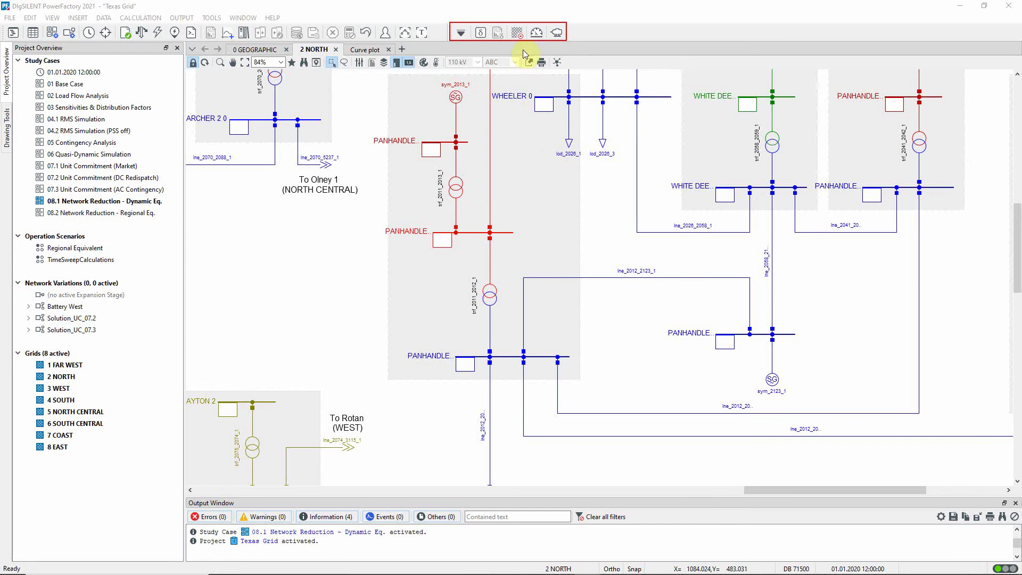
# In Network Reduction settings, switch the reduction type to static equivalent, then back to dynamic equivalent
pyautogui.click(523, 36)
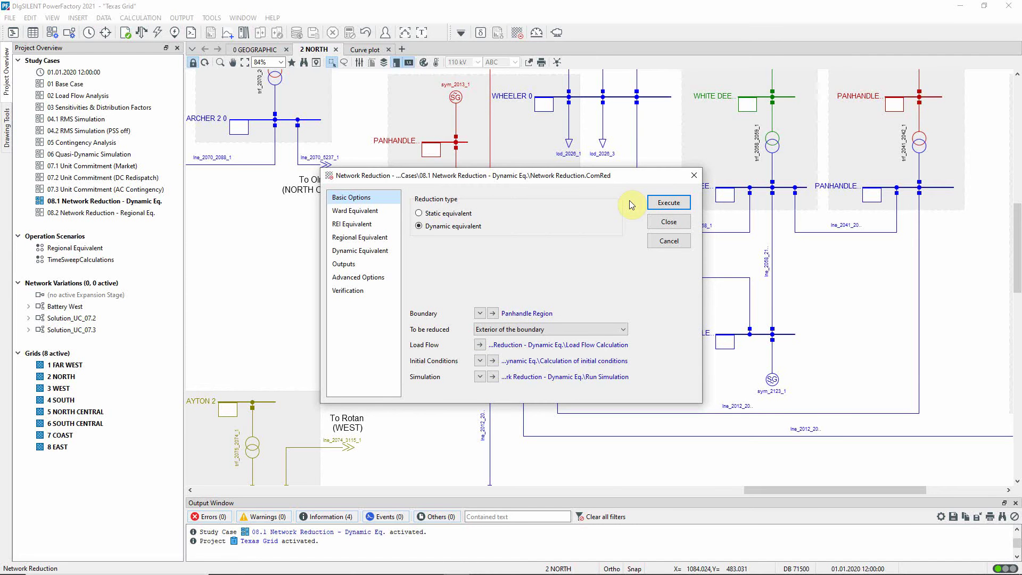
pyautogui.click(427, 214)
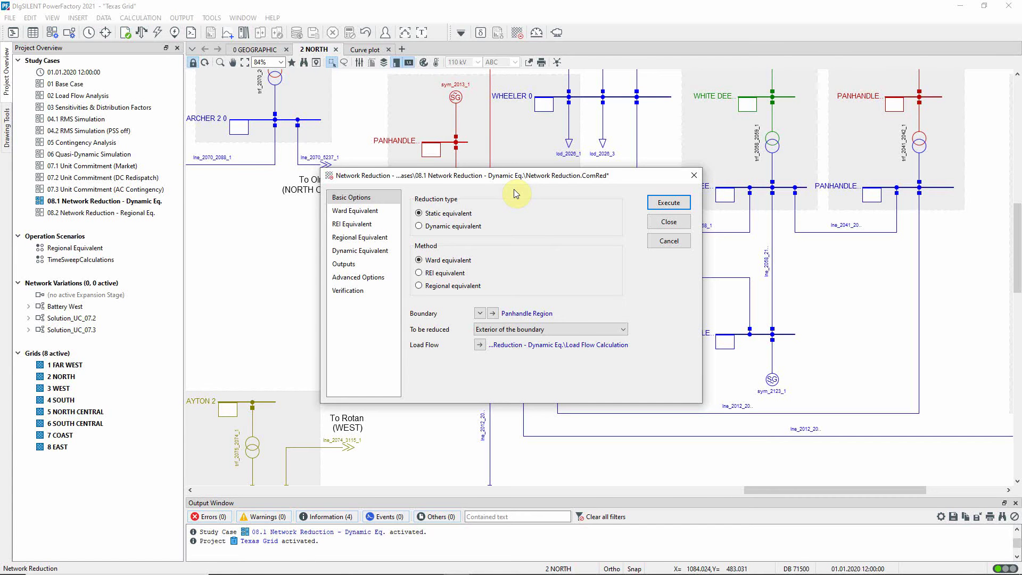
pyautogui.click(419, 227)
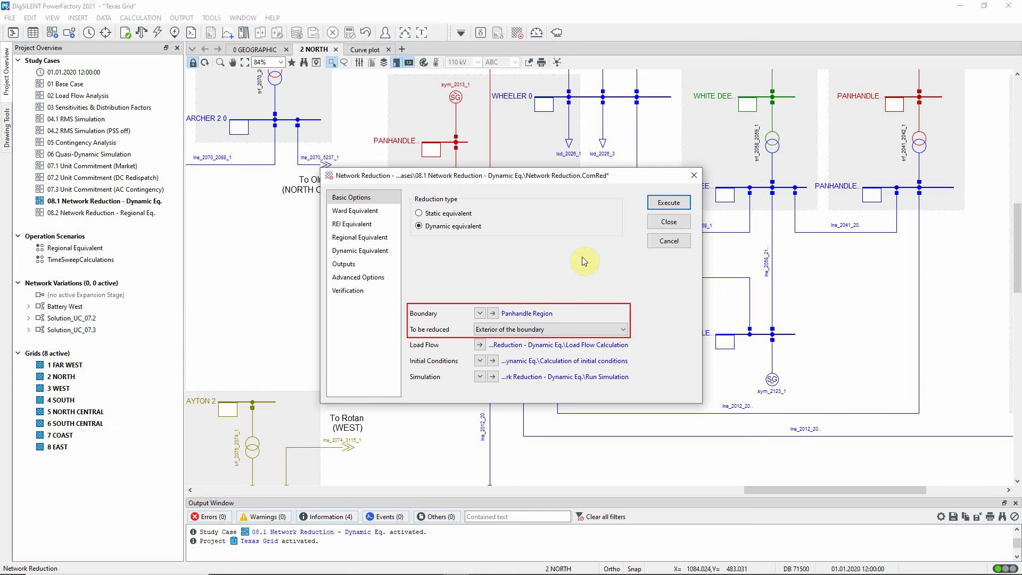
# Mark the Panhandle Region boundary's interior on the 0 GEOGRAPHIC diagram, then close the boundary and reduction dialogs
pyautogui.click(493, 314)
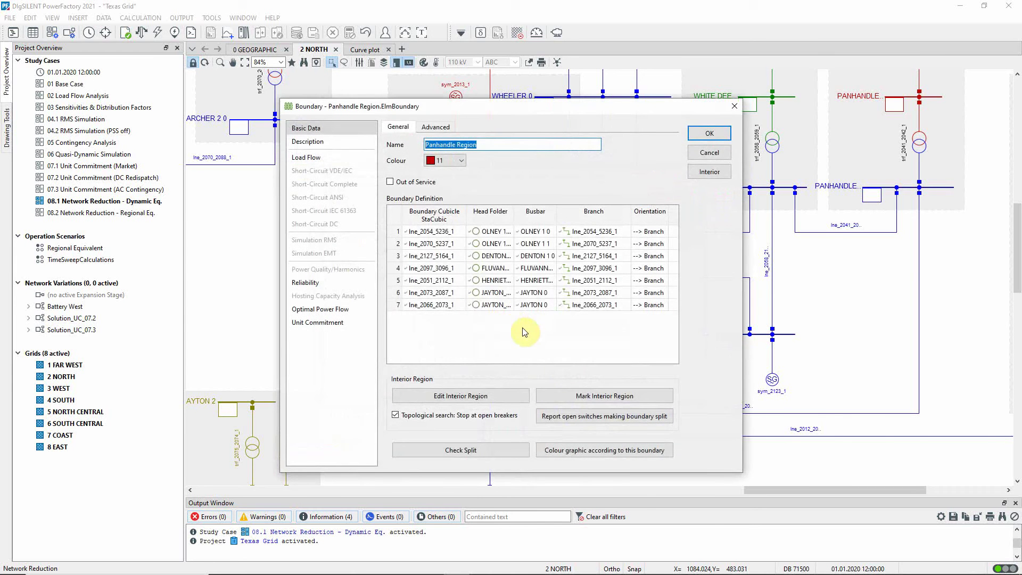
pyautogui.click(579, 397)
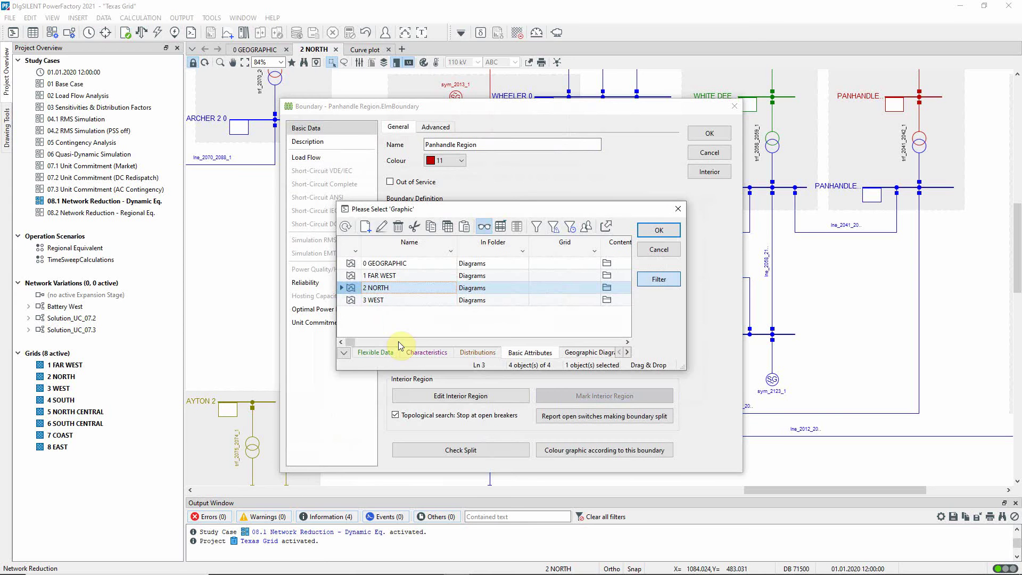
pyautogui.click(351, 265)
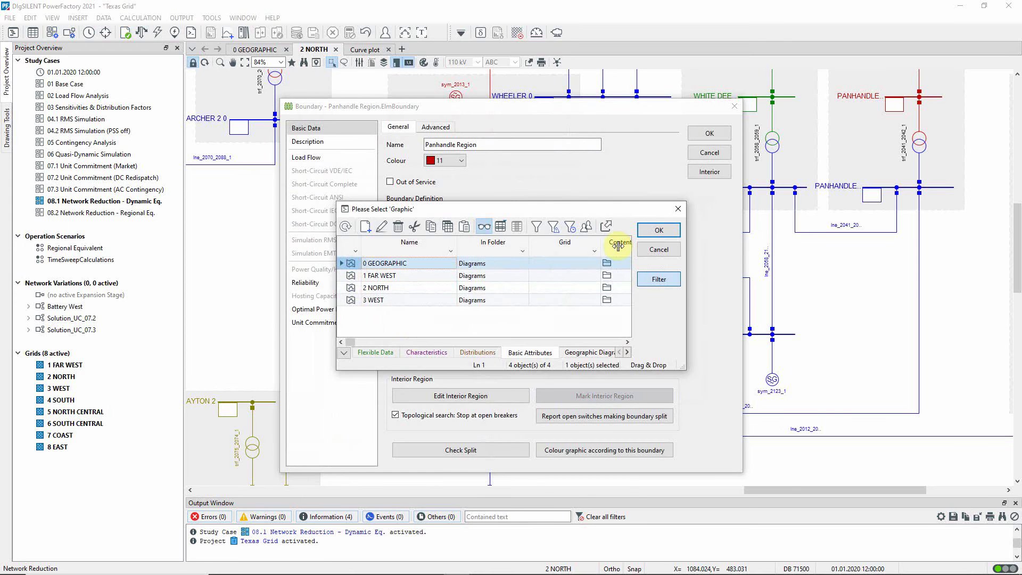
pyautogui.click(656, 230)
pyautogui.click(697, 152)
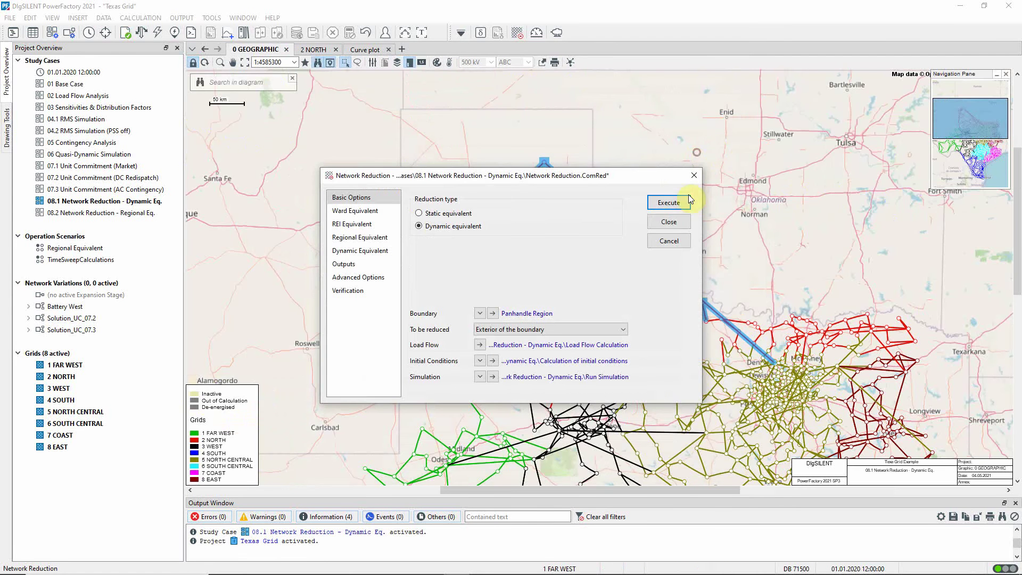
pyautogui.click(688, 220)
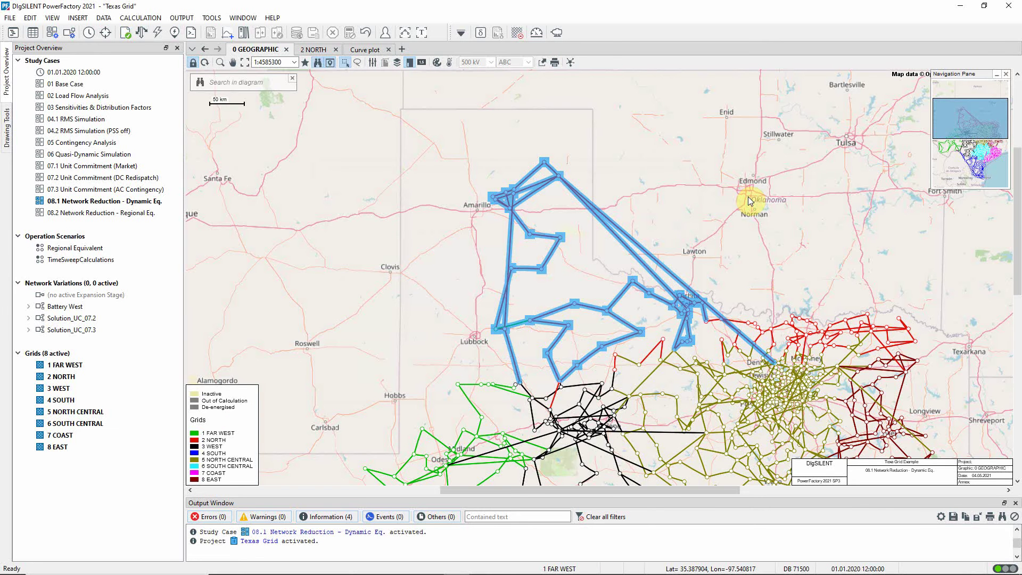
# Show the 2 NORTH diagram, reopen Network Reduction settings and move the window aside
pyautogui.click(313, 50)
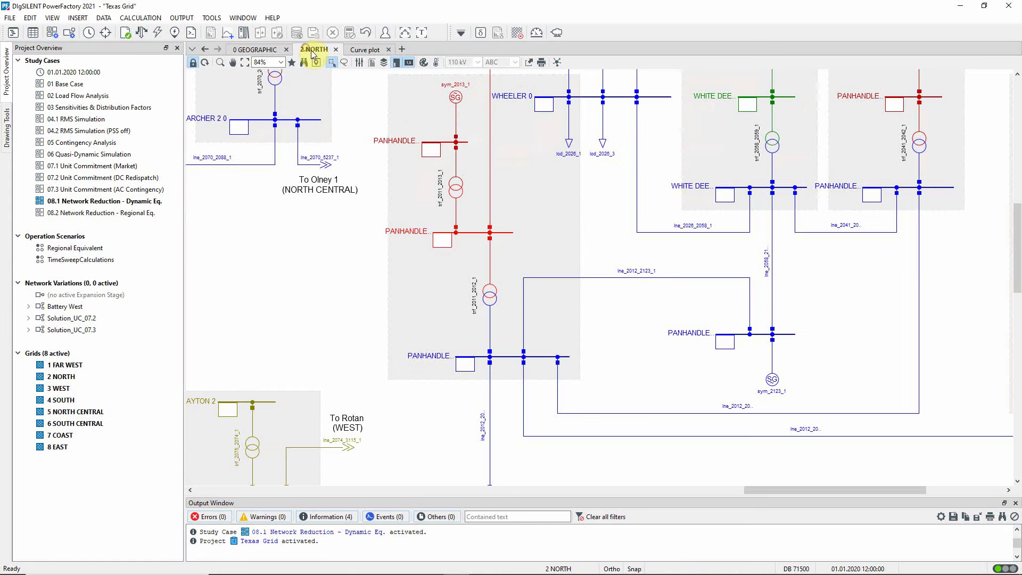
pyautogui.click(520, 32)
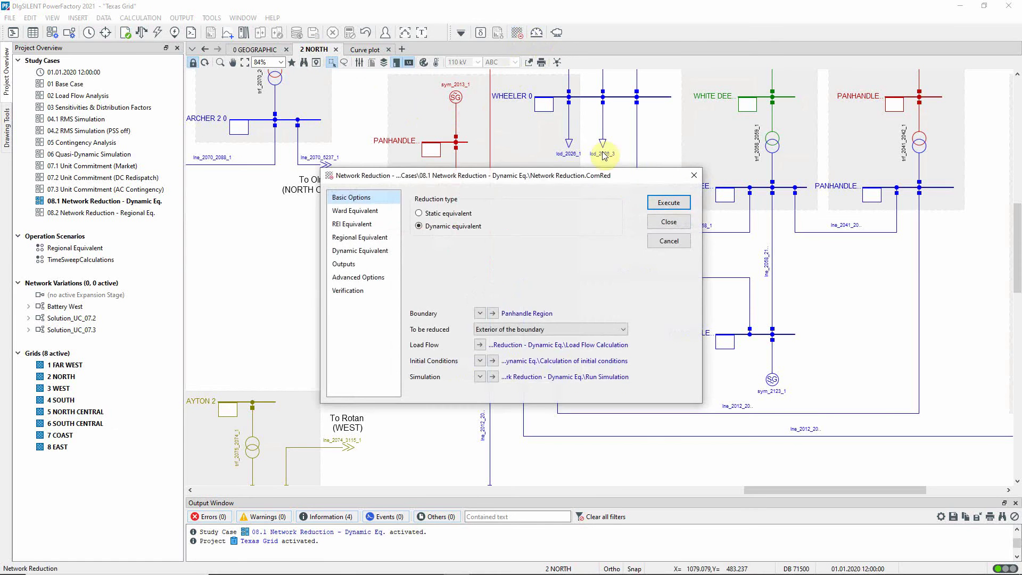
pyautogui.moveTo(608, 177); pyautogui.dragTo(507, 261)
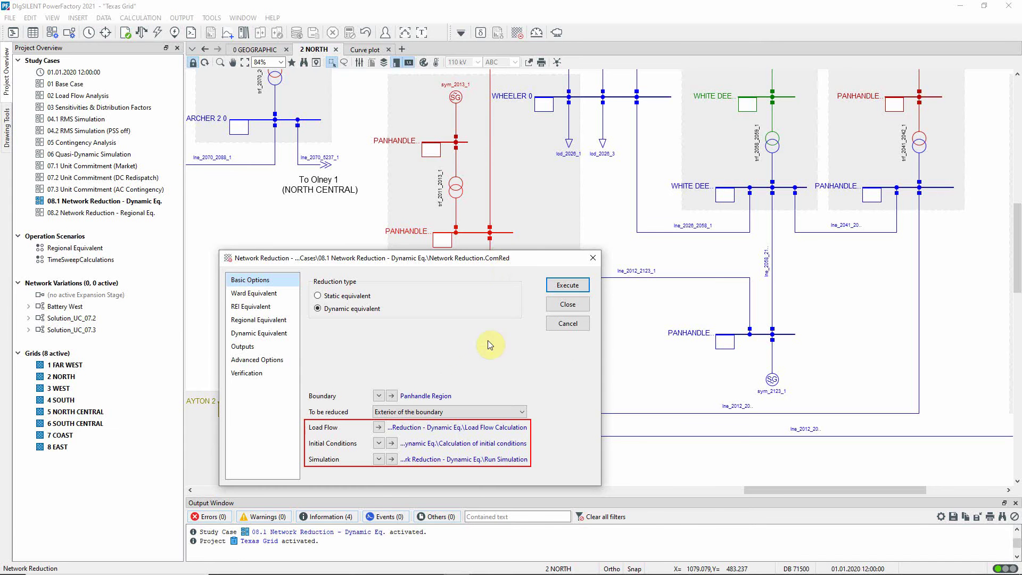
# Inspect the switch event in the initial conditions' Simulation Events/Fault set, then close those dialogs
pyautogui.click(391, 443)
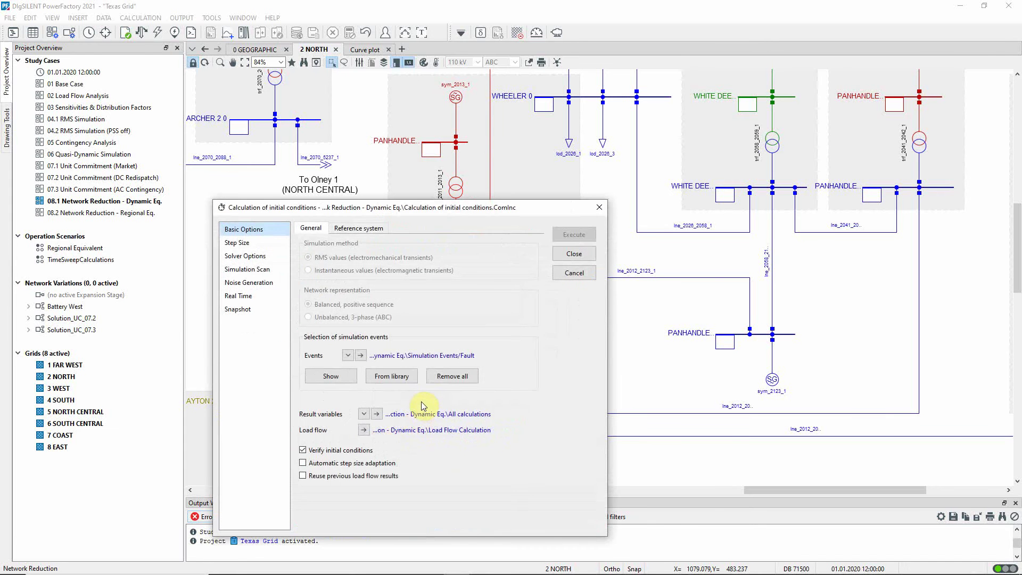
pyautogui.click(361, 356)
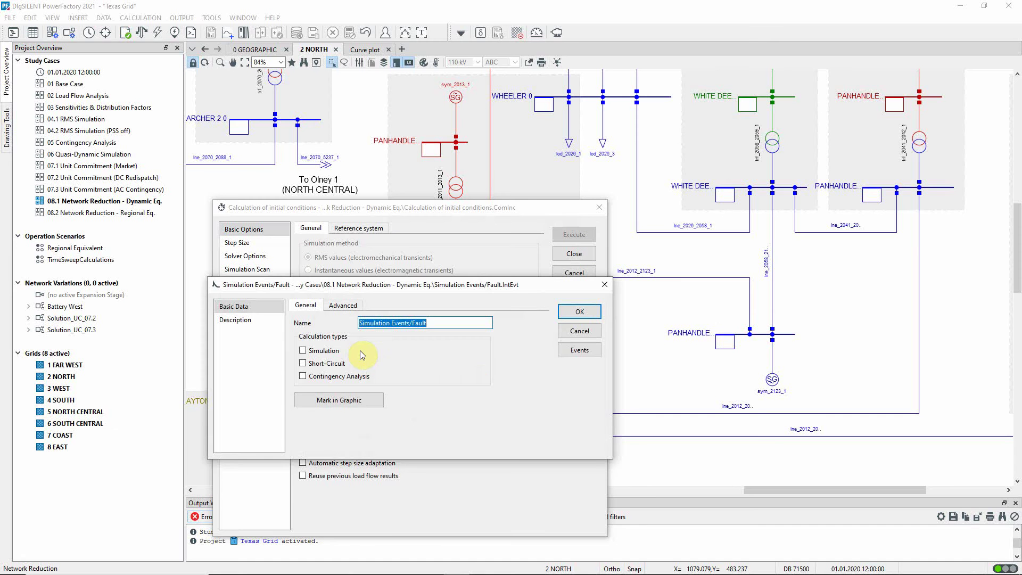
pyautogui.click(578, 350)
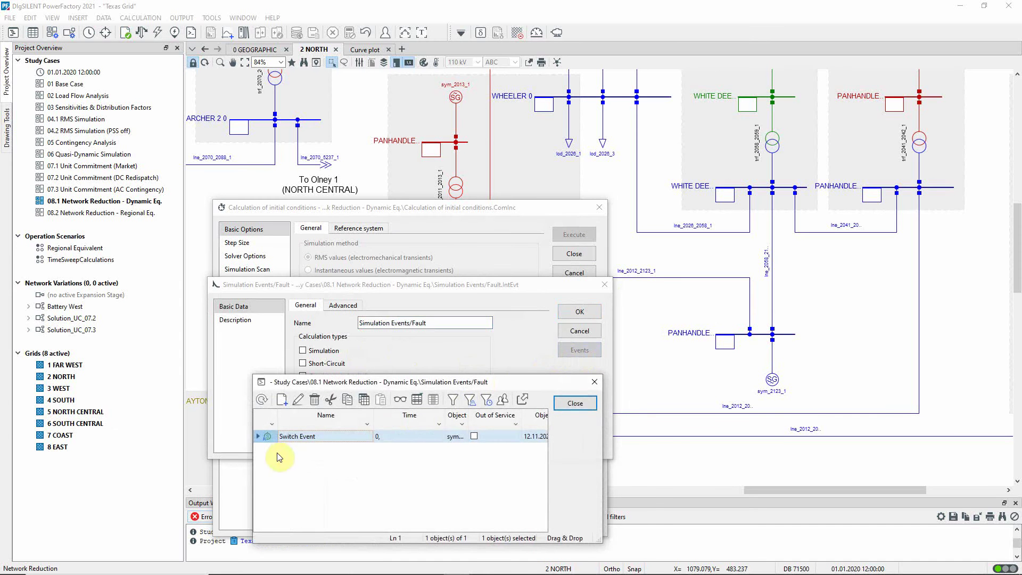
pyautogui.doubleClick(266, 438)
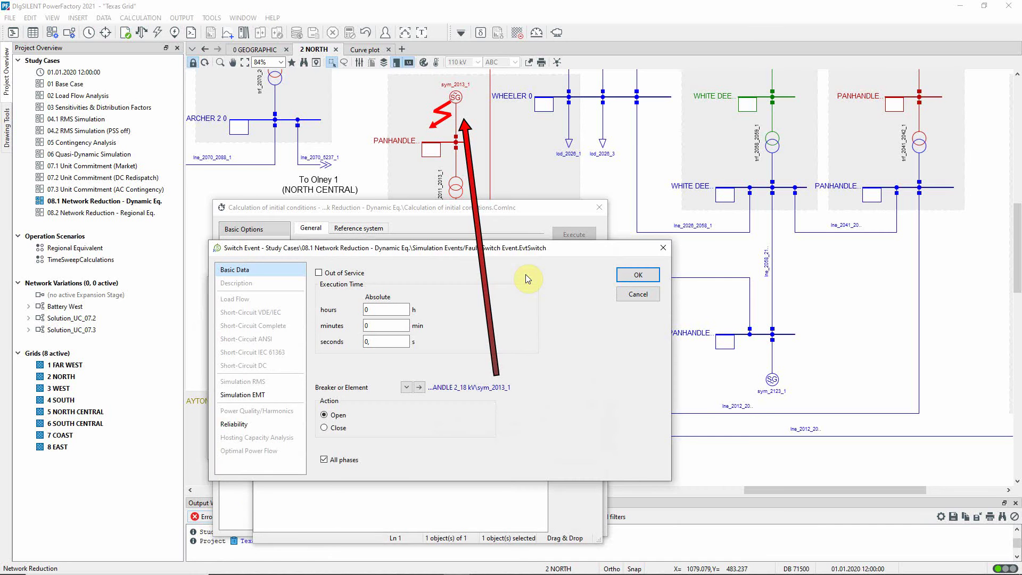
pyautogui.press('Return')
pyautogui.press('Escape')
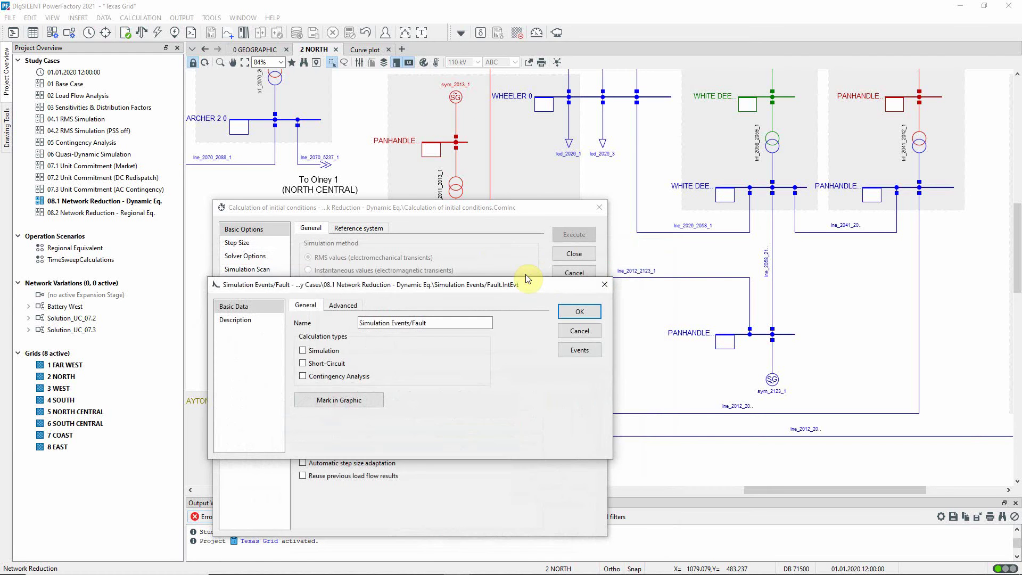
pyautogui.press('Return')
pyautogui.press('Escape')
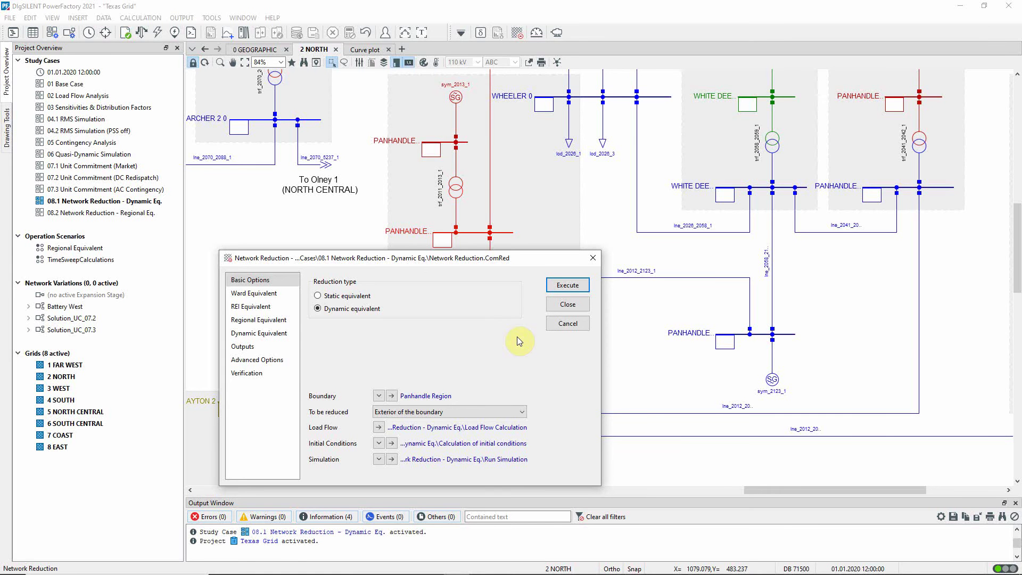
# Show the Dynamic Equivalent coherency settings: correlation threshold 0,8, monitored signal s:speed
pyautogui.click(296, 333)
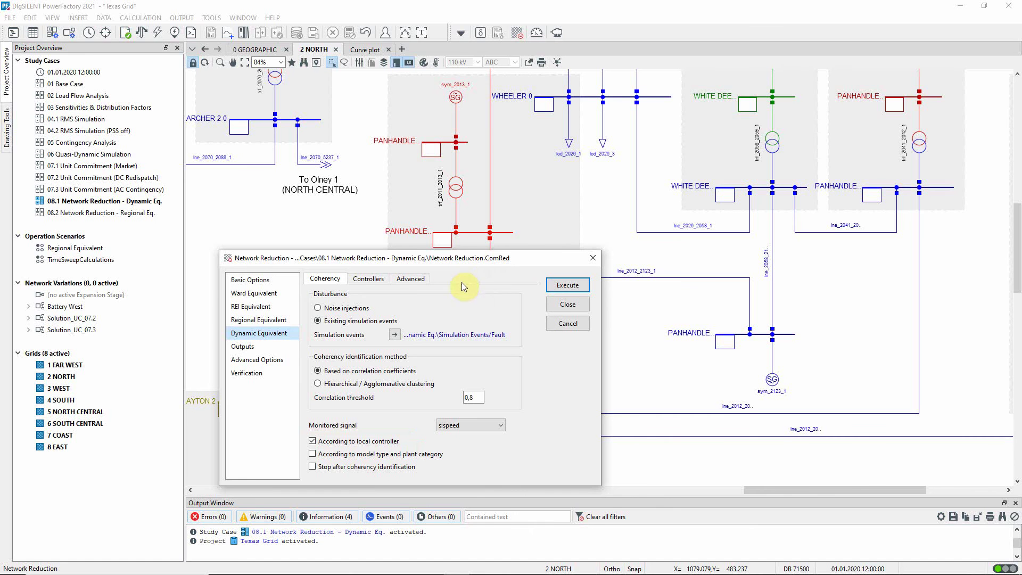
# Review equivalent-generator controller settings, ticking Parameter Identification then leaving it off
pyautogui.click(356, 279)
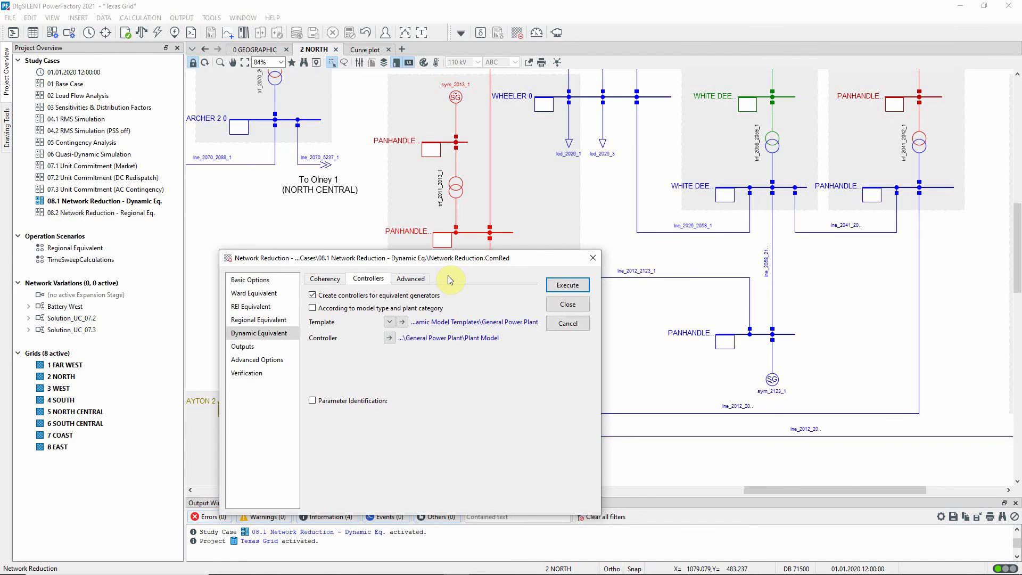
pyautogui.click(313, 402)
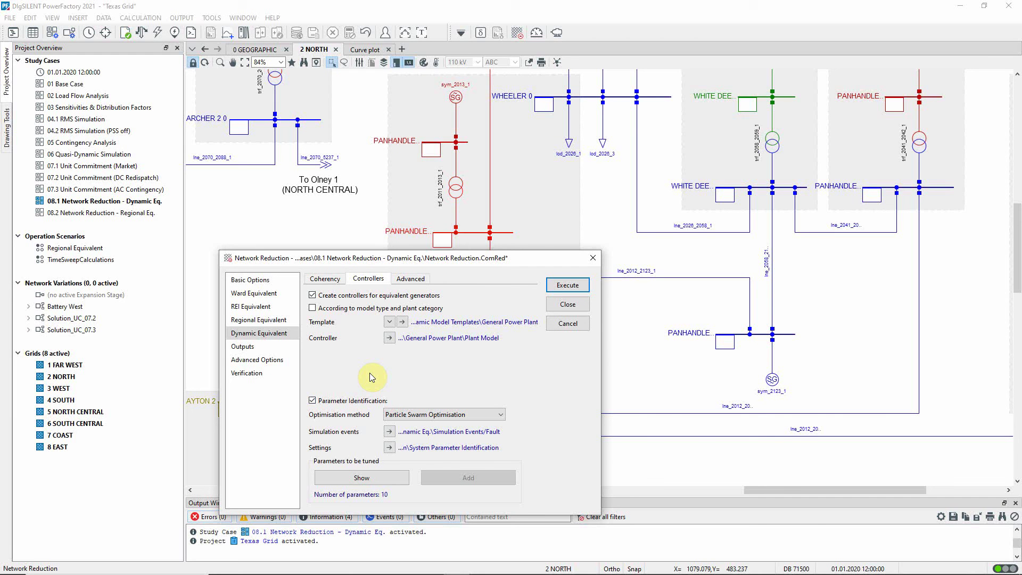
pyautogui.click(312, 400)
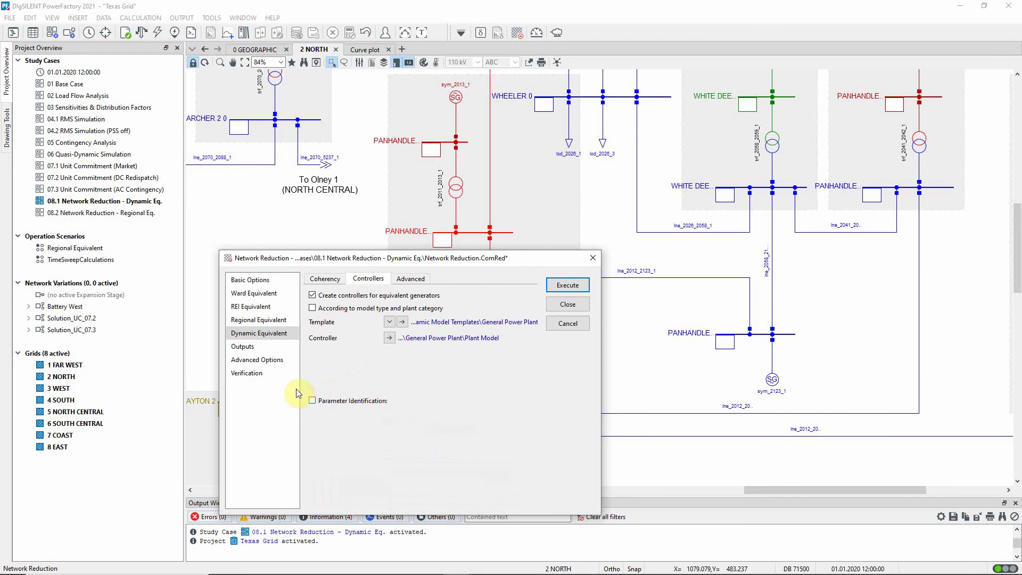
# Show the Verification options and their Advanced tab with user-defined signal sym_2123_1
pyautogui.click(276, 374)
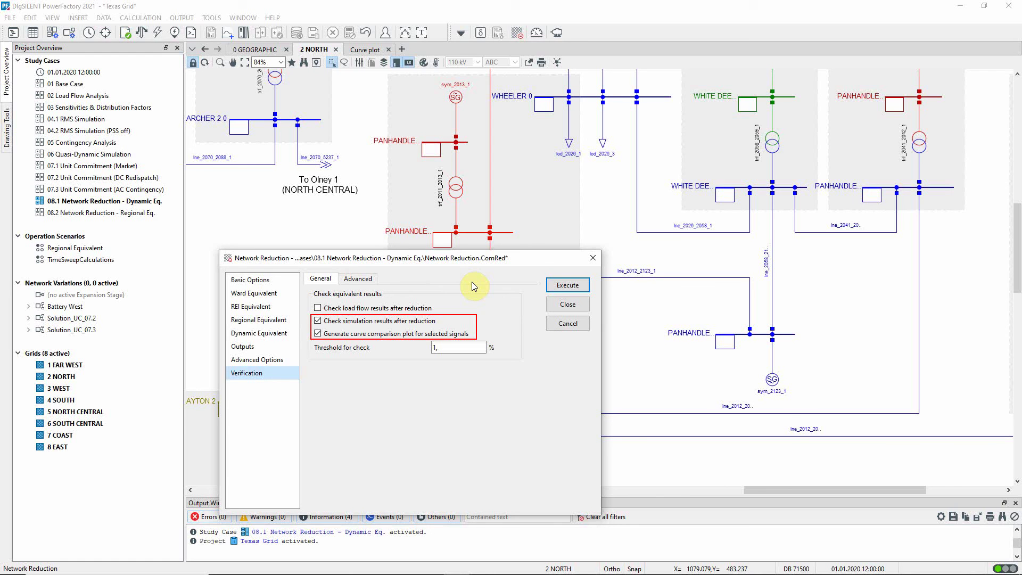
pyautogui.click(367, 280)
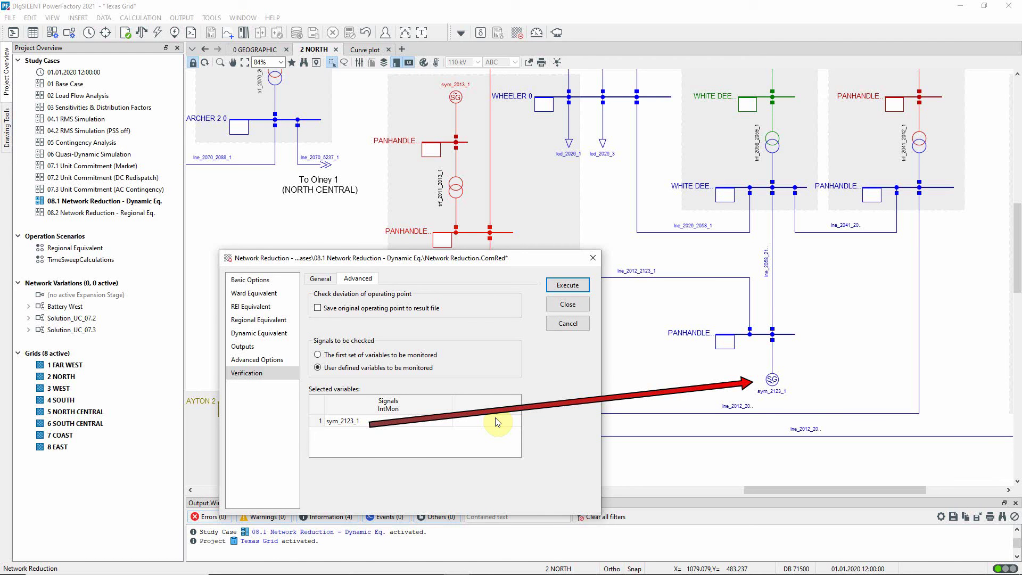
# Execute the network reduction and expand the output log to review the seven coherent groups
pyautogui.click(572, 286)
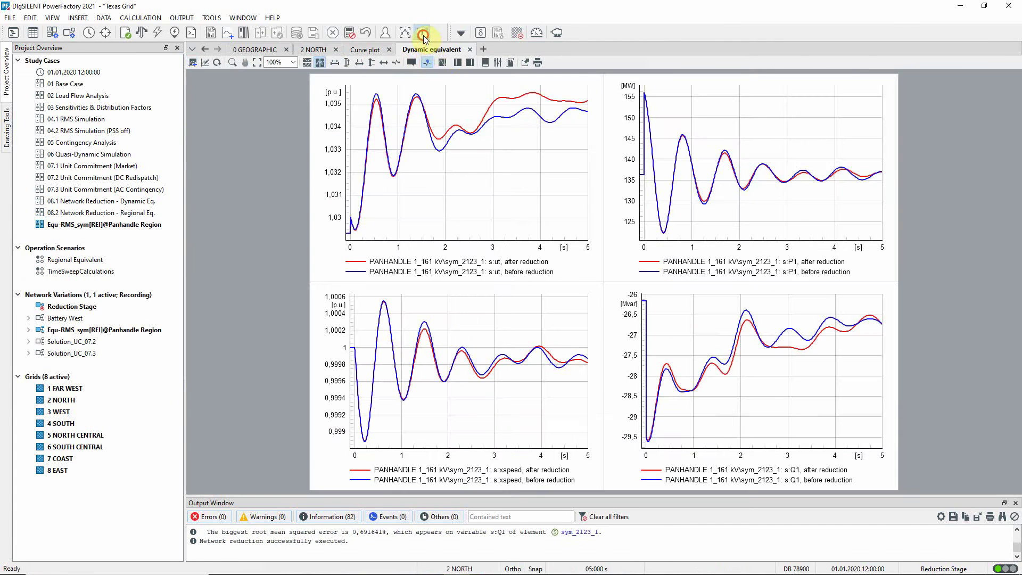
pyautogui.click(424, 33)
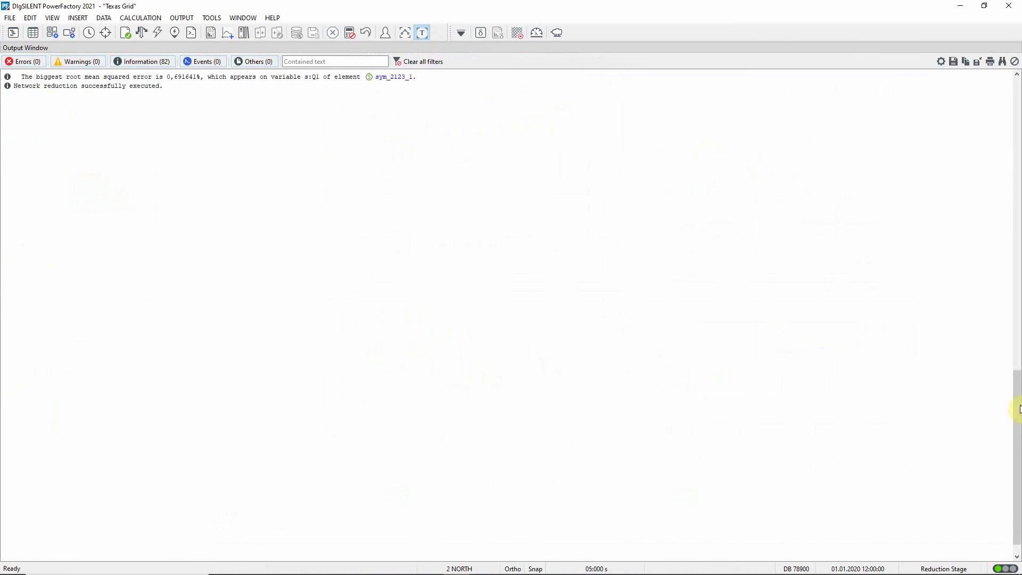
pyautogui.moveTo(1015, 449)
pyautogui.mouseDown()
pyautogui.moveTo(1010, 217)
pyautogui.moveTo(992, 148)
pyautogui.mouseUp()
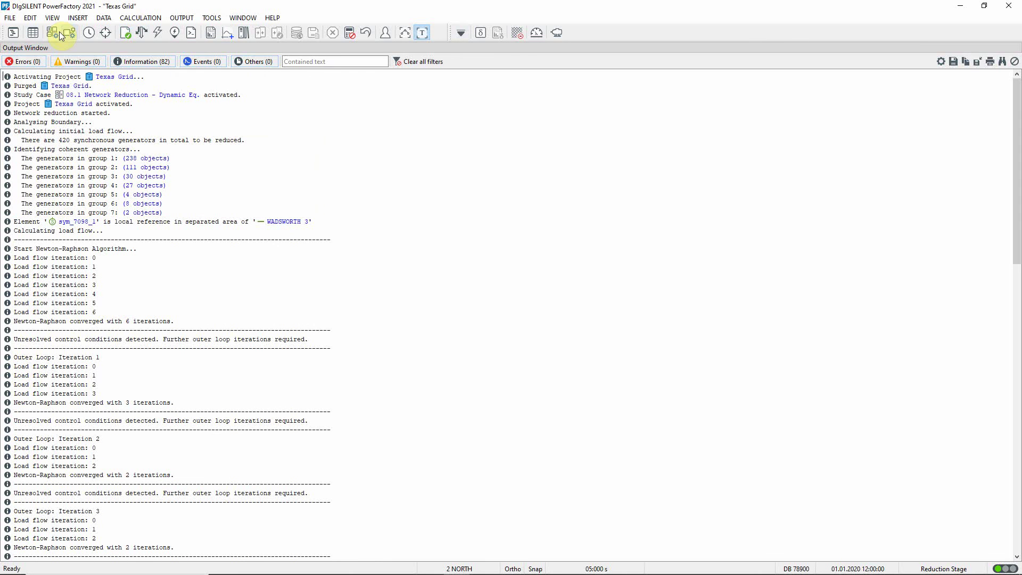
# List the synchronous machines, including new equivalents, in Network Model Manager, then reveal the comparison plots
pyautogui.click(36, 32)
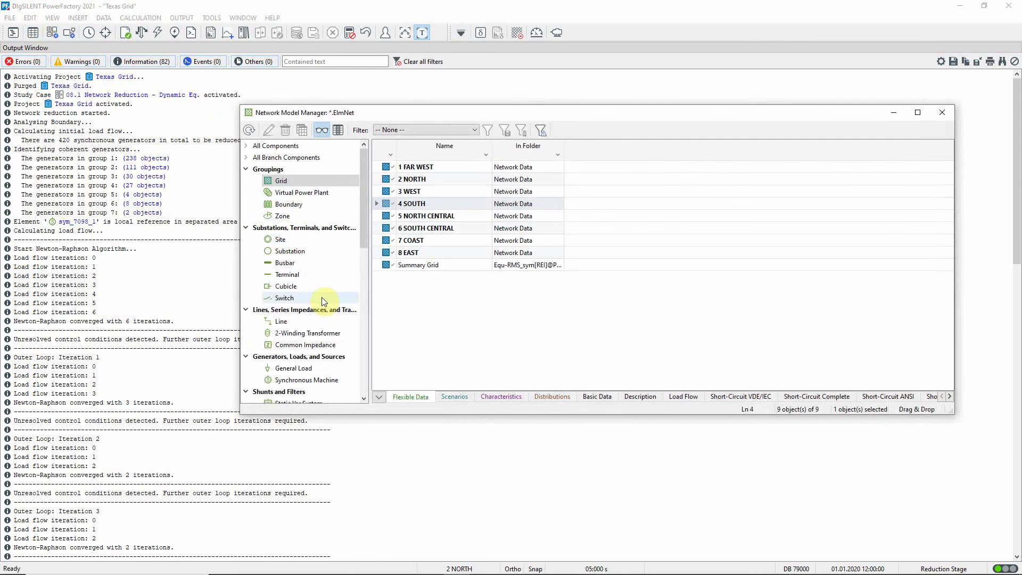
pyautogui.click(331, 381)
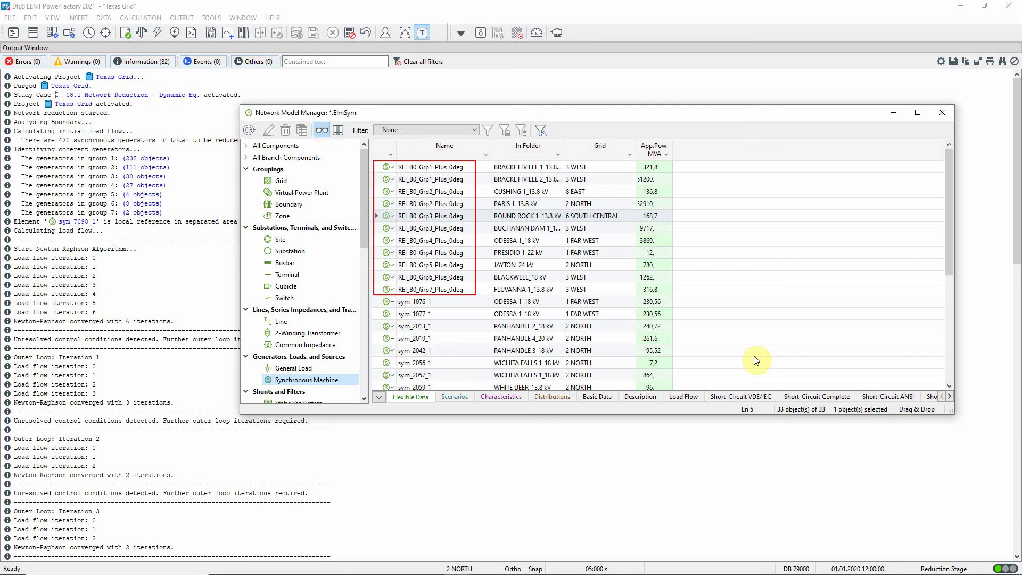
pyautogui.click(936, 113)
pyautogui.click(422, 33)
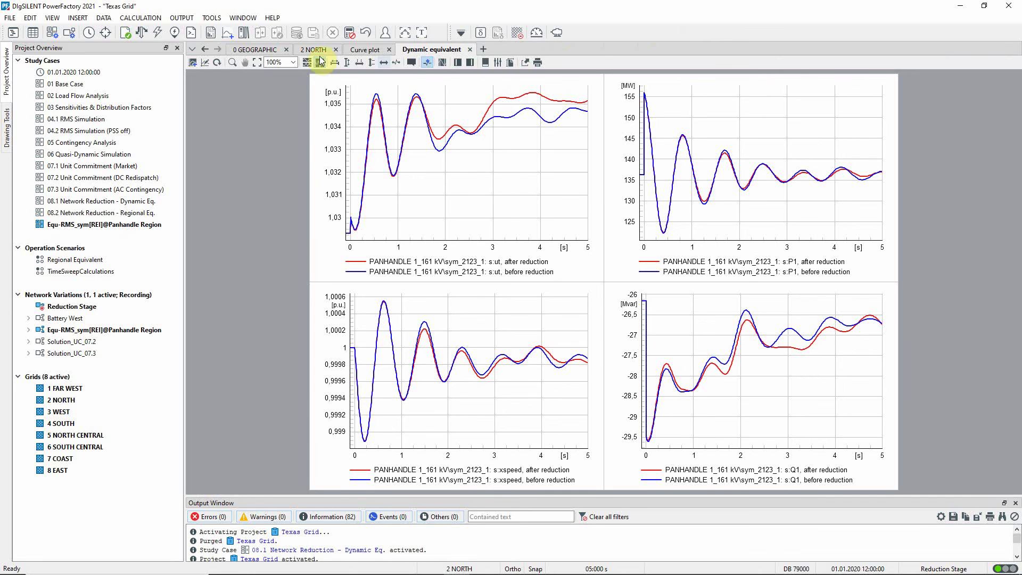
# Reactivate the 08.1 Network Reduction - Dynamic Eq. study case from the Project Overview
pyautogui.click(261, 51)
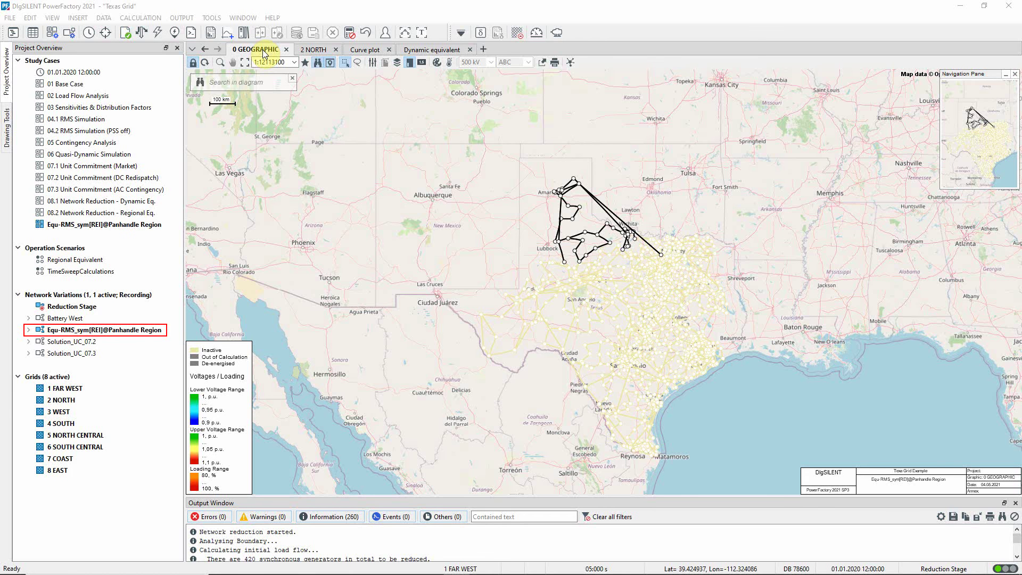
pyautogui.rightClick(128, 201)
pyautogui.click(151, 232)
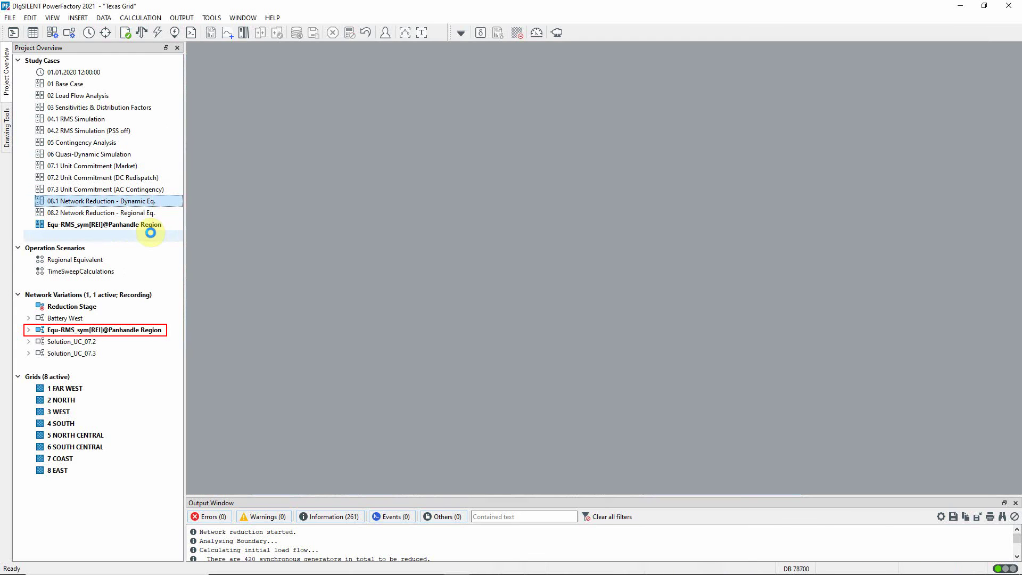